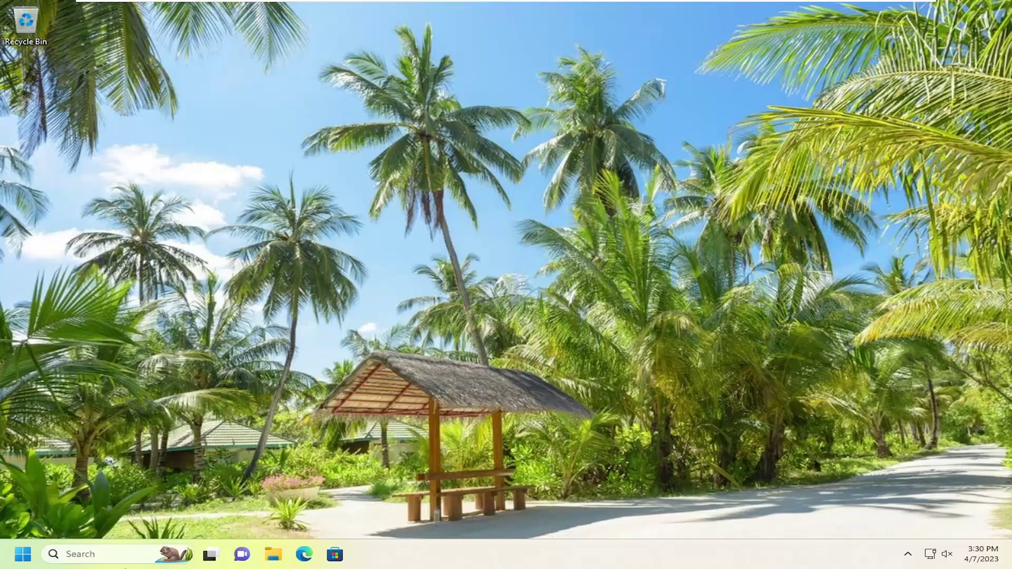
Search the taskbar for 'services' and launch the Services app
{"action": "left_click", "coordinate": [102, 554]}
{"action": "type", "text": "s"}
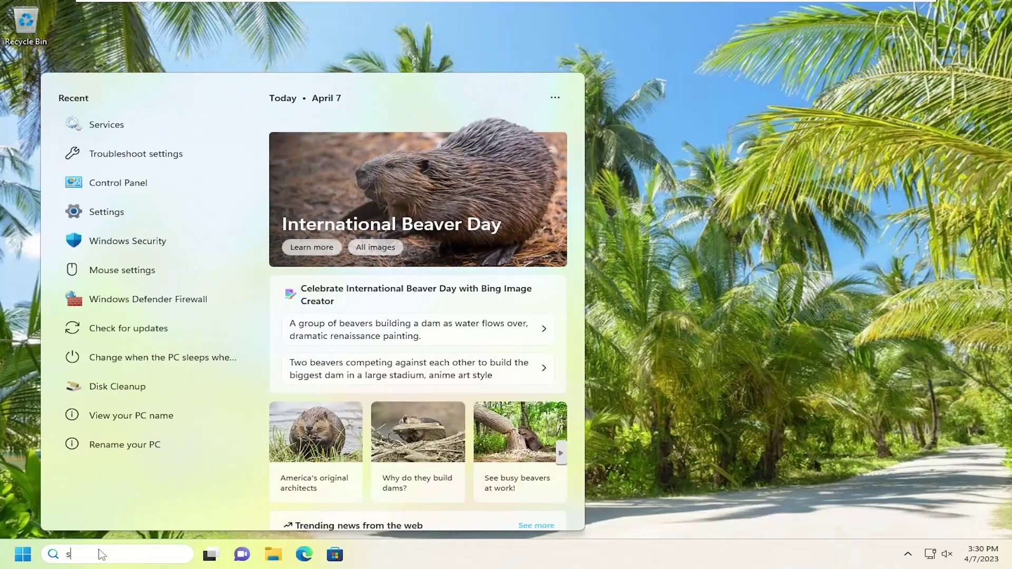
{"action": "type", "text": "rervices"}
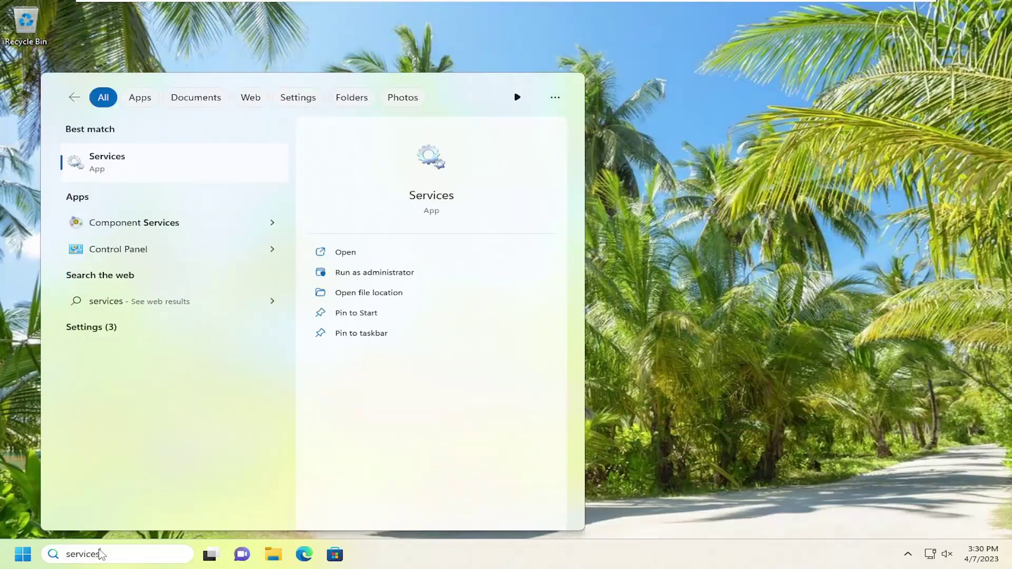
{"action": "left_click", "coordinate": [113, 159]}
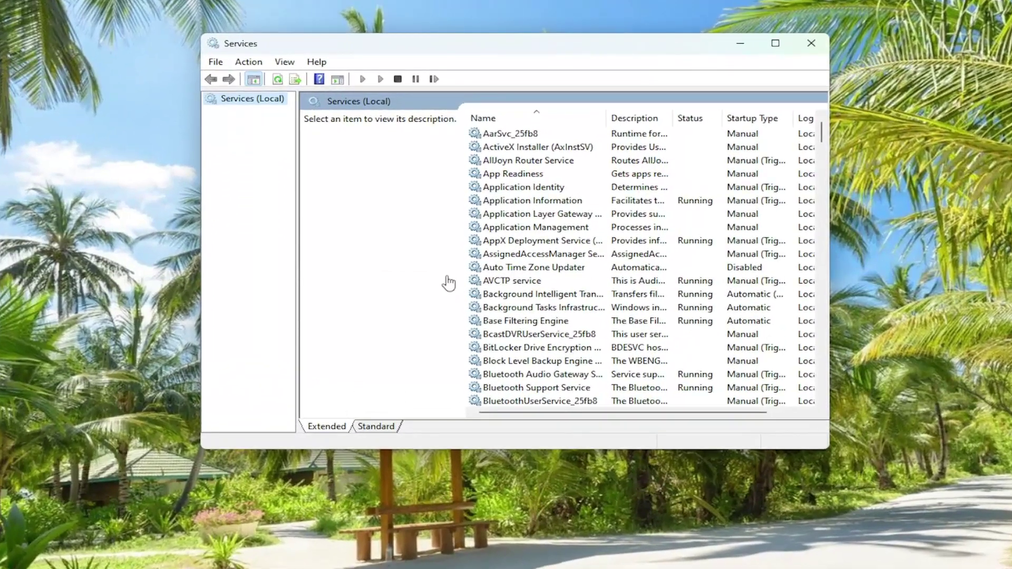
Enlarge the Services window, widen the Name column, and select Microsoft Account Sign-in Assistant
{"action": "left_click", "coordinate": [514, 254]}
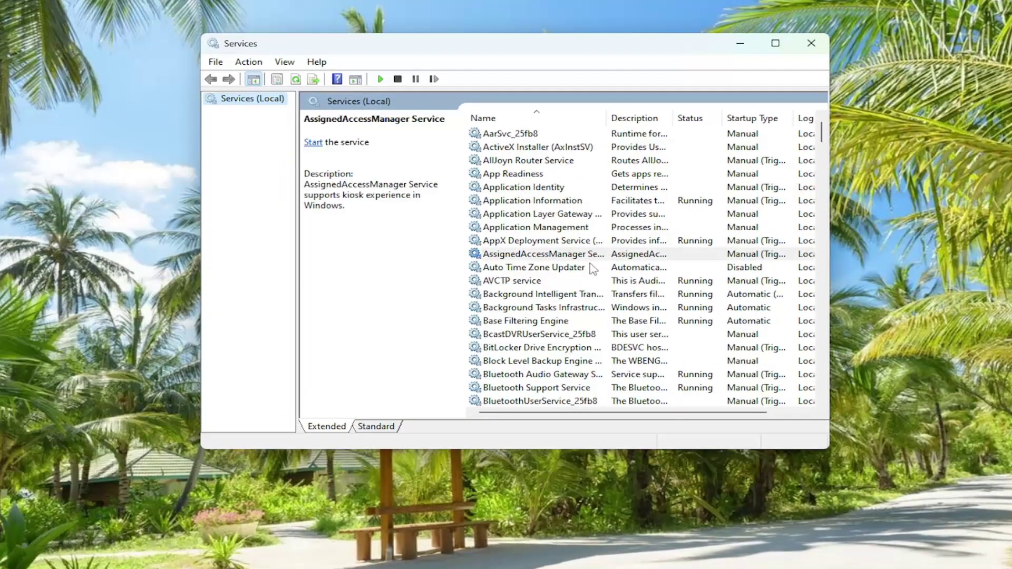
{"action": "left_click_drag", "start_coordinate": [834, 453], "coordinate": [967, 519]}
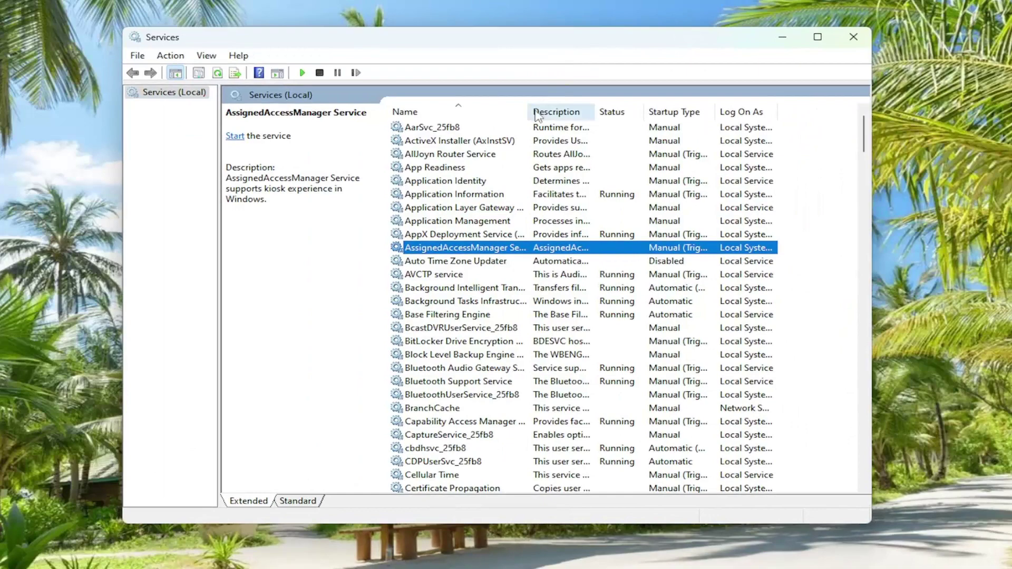
{"action": "left_click", "coordinate": [538, 111]}
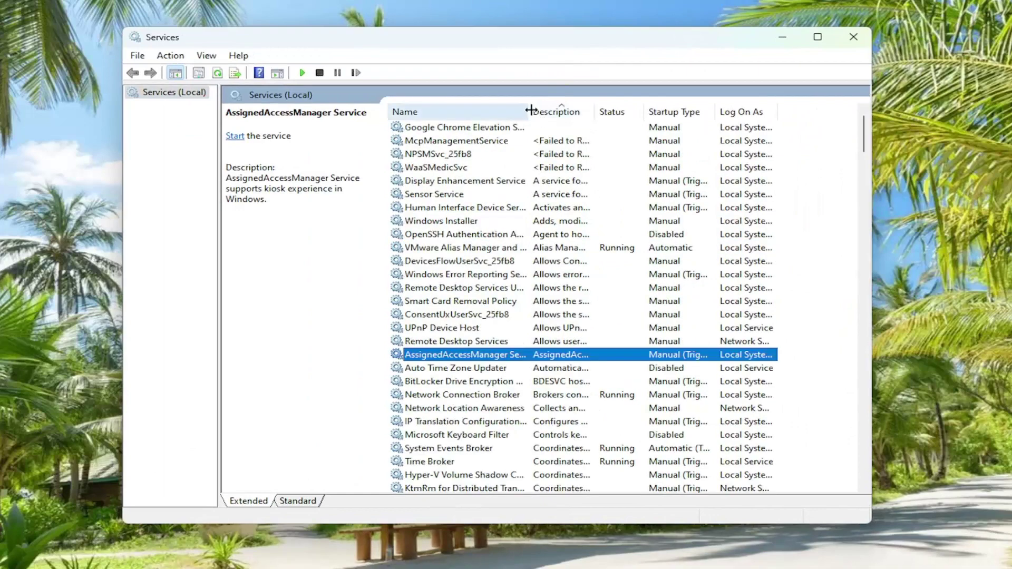
{"action": "double_click", "coordinate": [530, 111]}
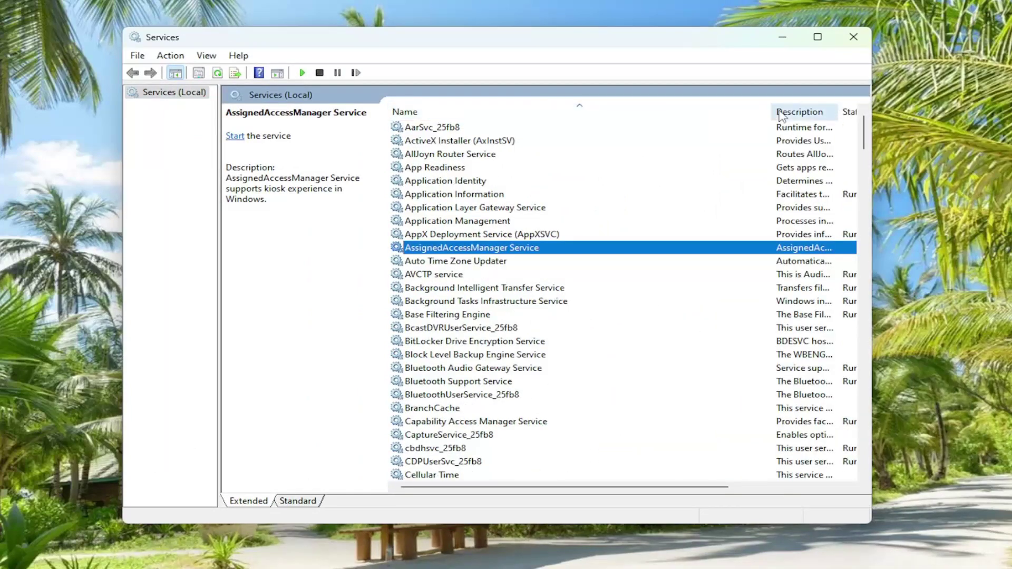
{"action": "left_click_drag", "start_coordinate": [772, 112], "coordinate": [631, 110]}
{"action": "left_click", "coordinate": [443, 275]}
{"action": "scroll", "coordinate": [451, 339], "scroll_direction": "down", "scroll_amount": 10}
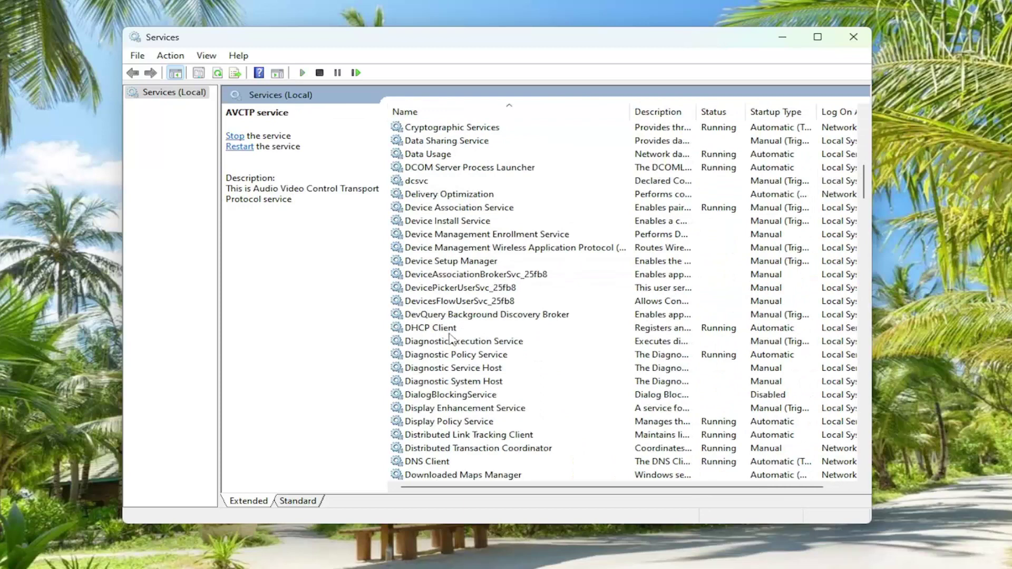
{"action": "scroll", "coordinate": [450, 339], "scroll_direction": "down", "scroll_amount": 10}
{"action": "scroll", "coordinate": [451, 338], "scroll_direction": "down", "scroll_amount": 8}
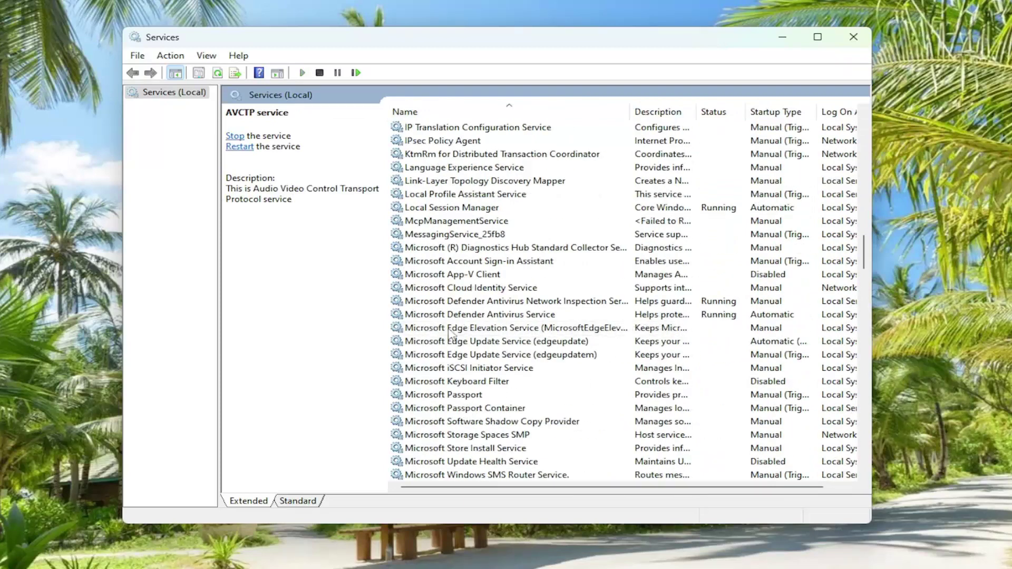
{"action": "left_click", "coordinate": [451, 275]}
Change Microsoft Account Sign-in Assistant's startup type from Manual to Disabled, save it, and close Services
{"action": "double_click", "coordinate": [451, 261]}
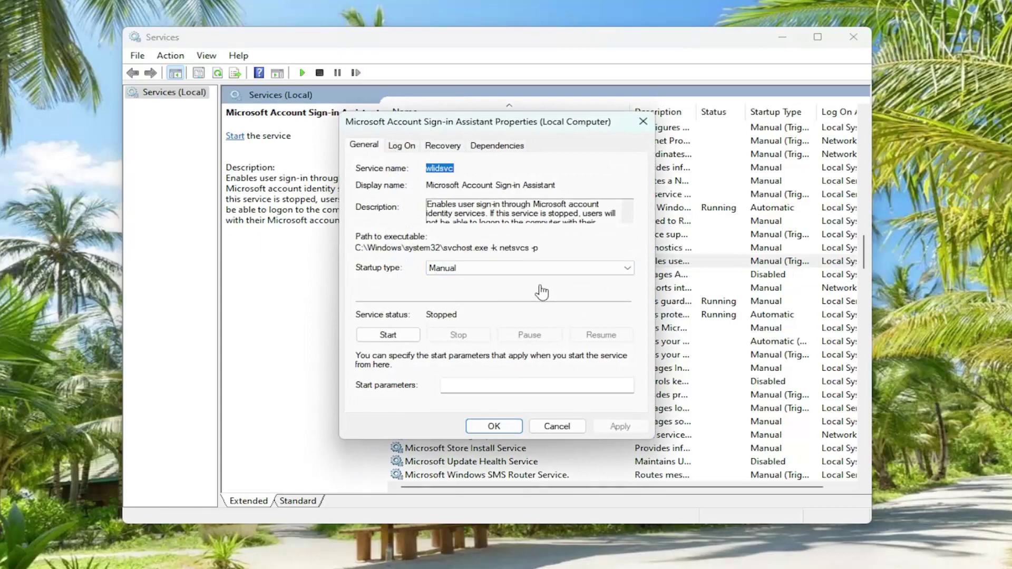
{"action": "left_click", "coordinate": [600, 268]}
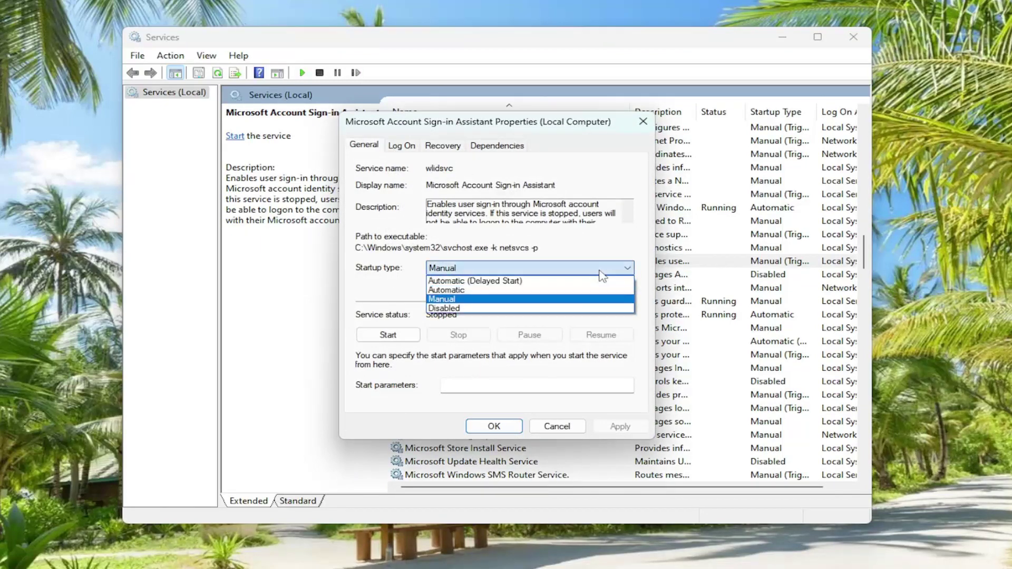
{"action": "left_click", "coordinate": [443, 308]}
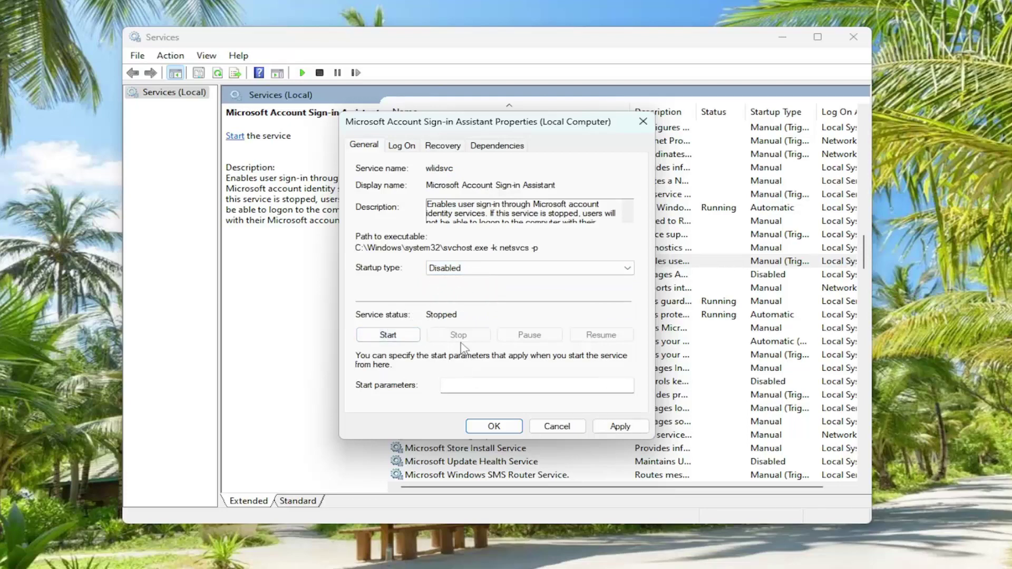
{"action": "left_click", "coordinate": [620, 426]}
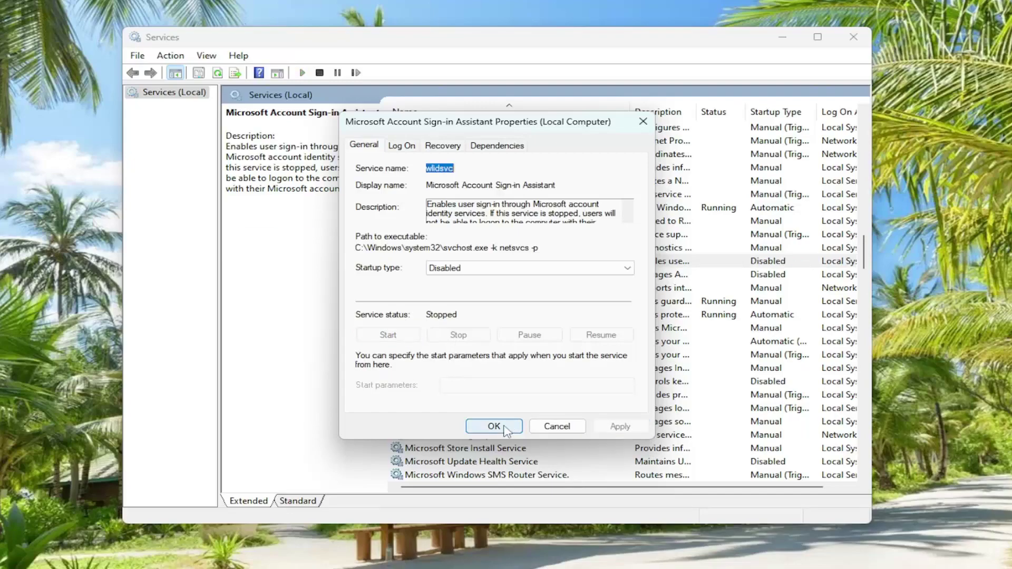
{"action": "left_click", "coordinate": [494, 426]}
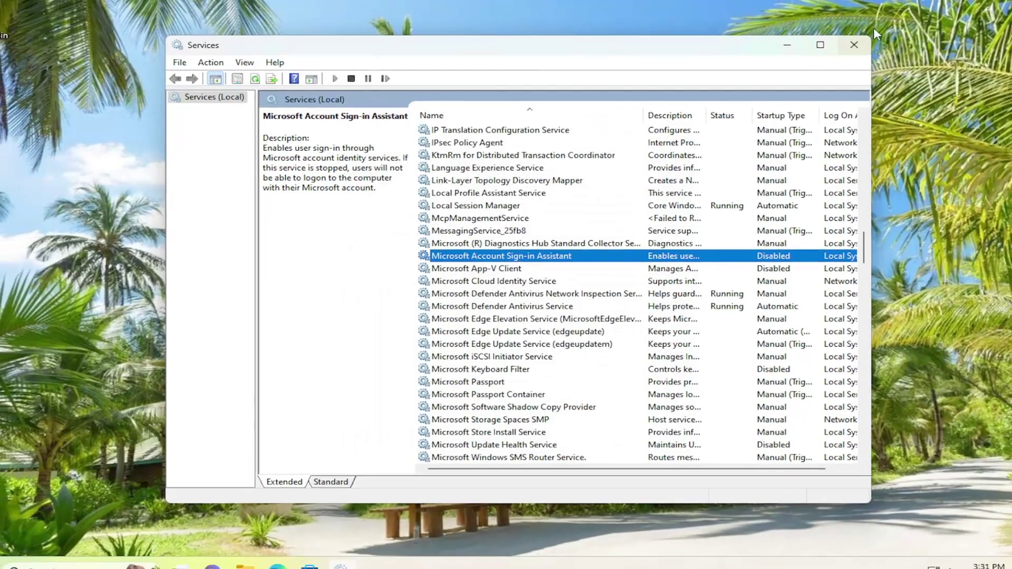
Close the Services window and open the Start menu's shut down or sign out options
{"action": "left_click", "coordinate": [854, 45]}
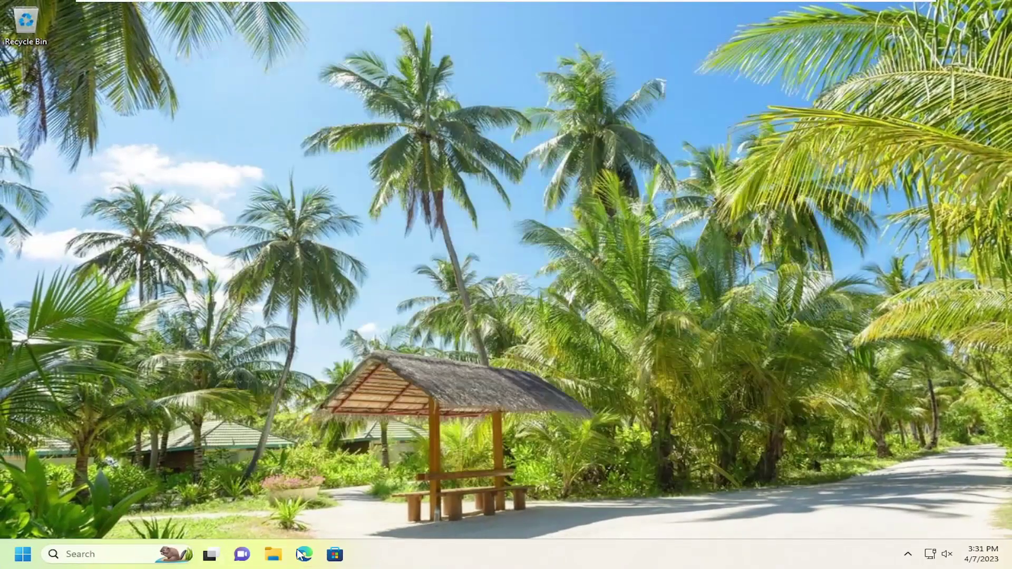
{"action": "right_click", "coordinate": [22, 554]}
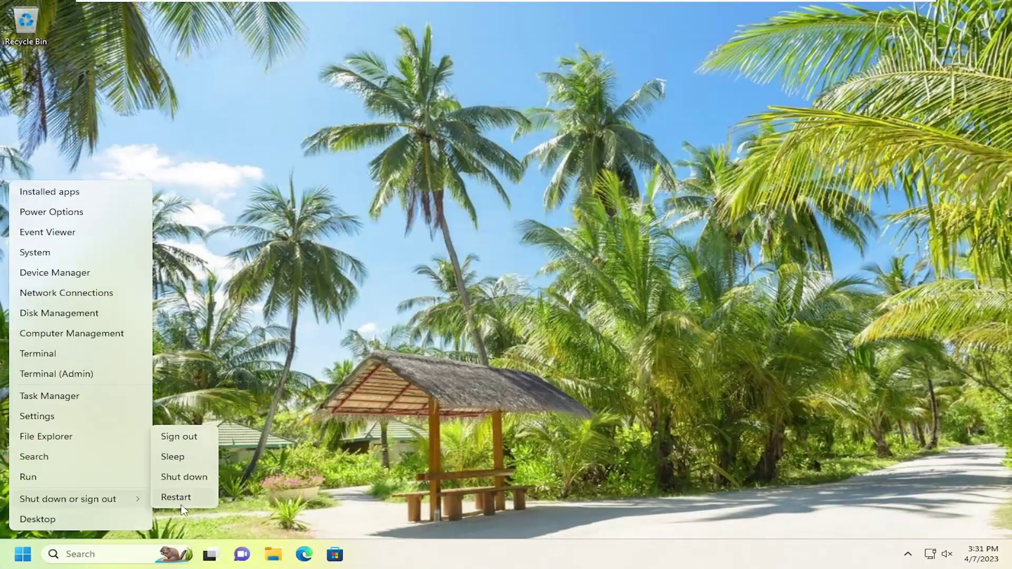